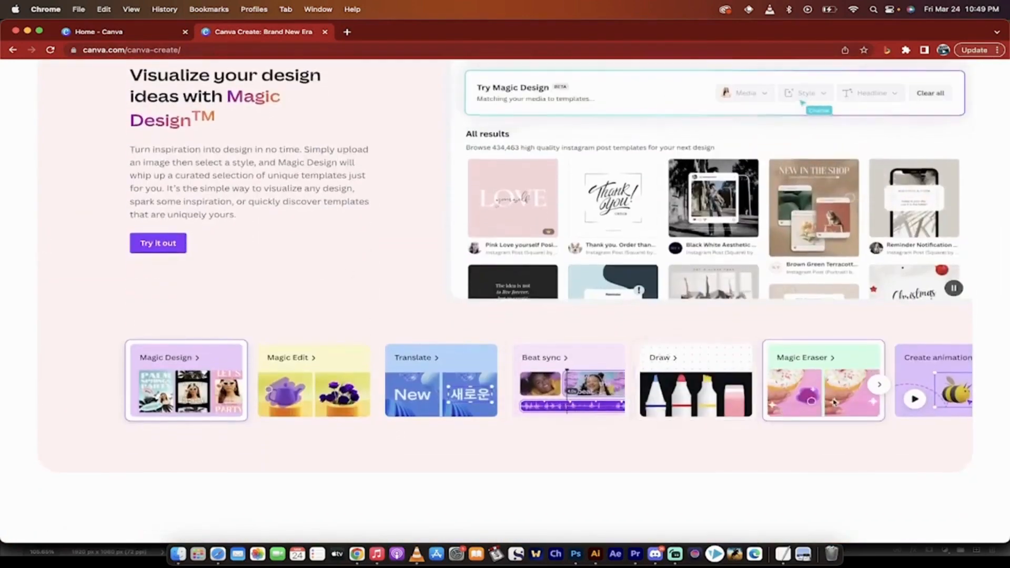
- Open the Create an Animation sample video from the Canva home page and close the Canva Create page
{"action": "scroll", "coordinate": [831, 399], "scroll_direction": "right", "scroll_amount": 3}
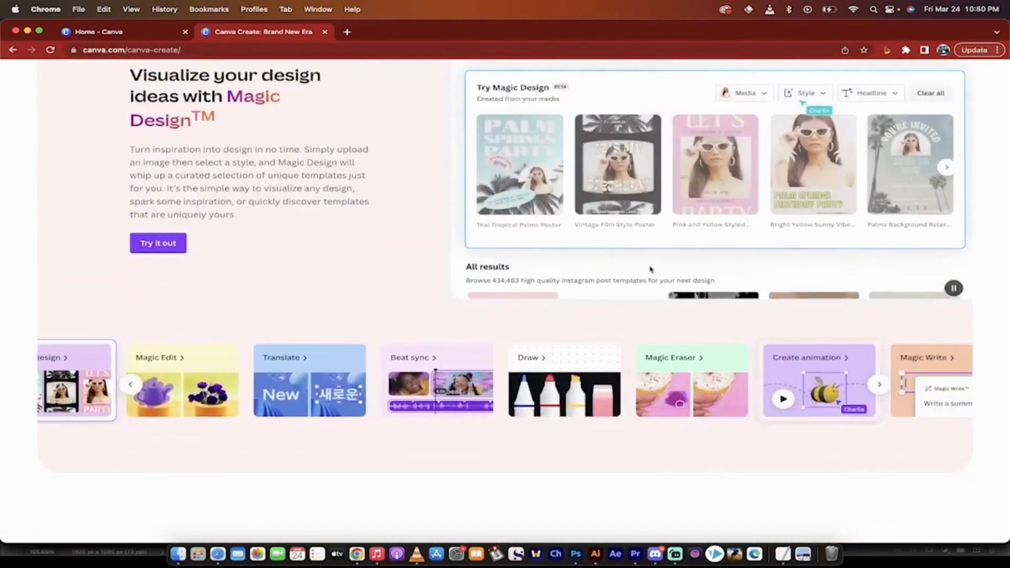
{"action": "left_click", "coordinate": [127, 35]}
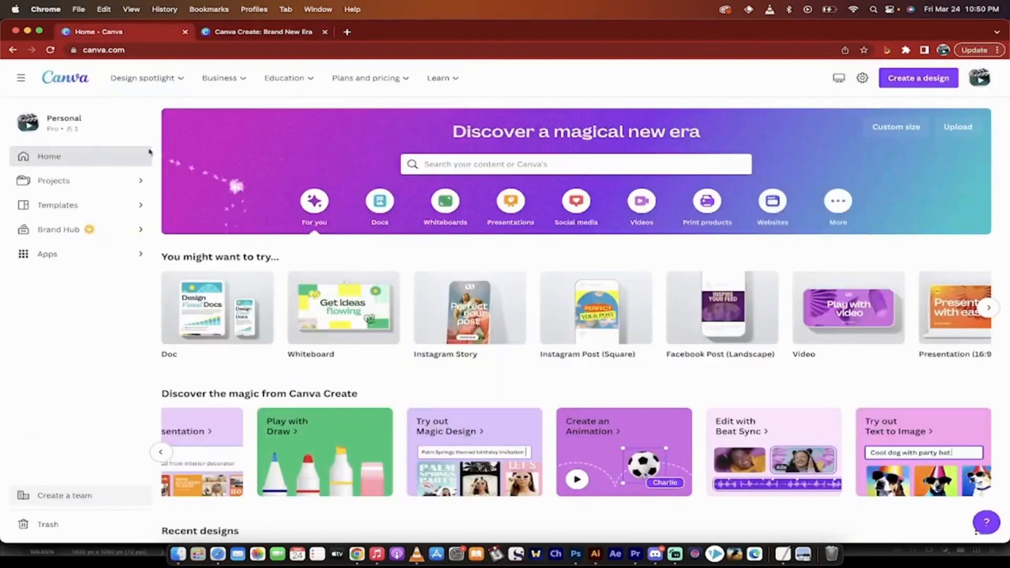
{"action": "key", "text": "super+l"}
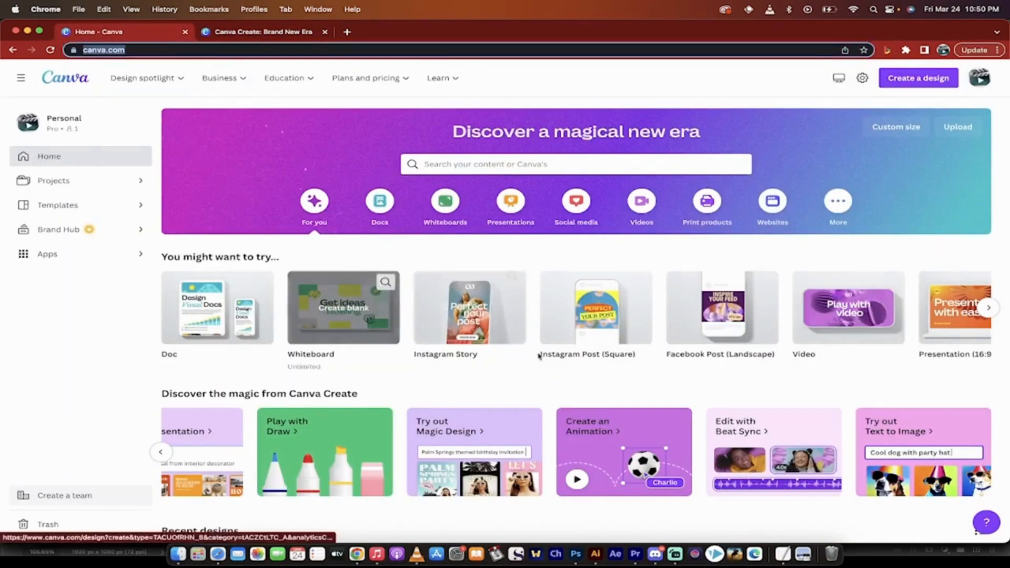
{"action": "scroll", "coordinate": [578, 326], "scroll_direction": "down", "scroll_amount": 3}
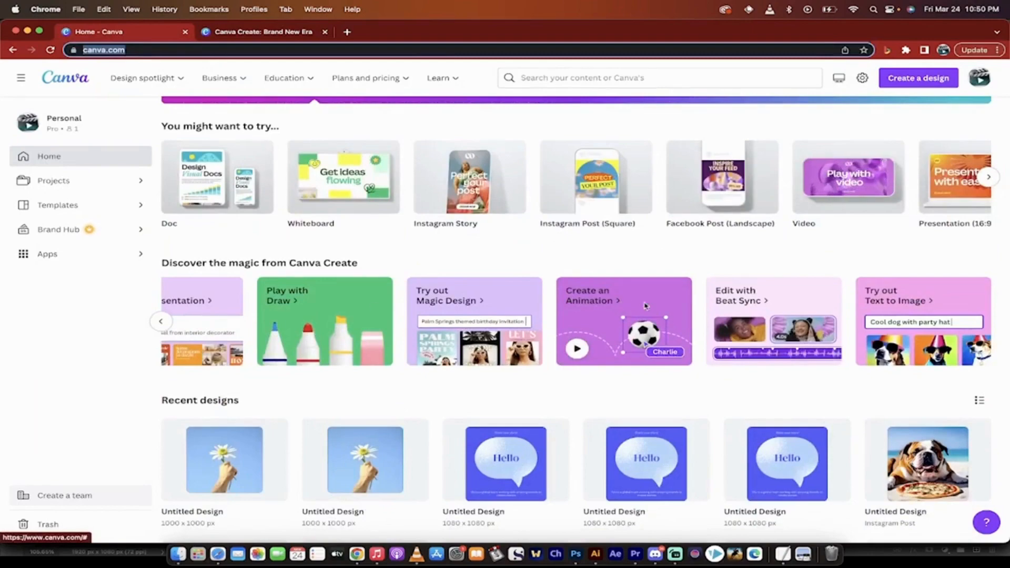
{"action": "left_click", "coordinate": [607, 301]}
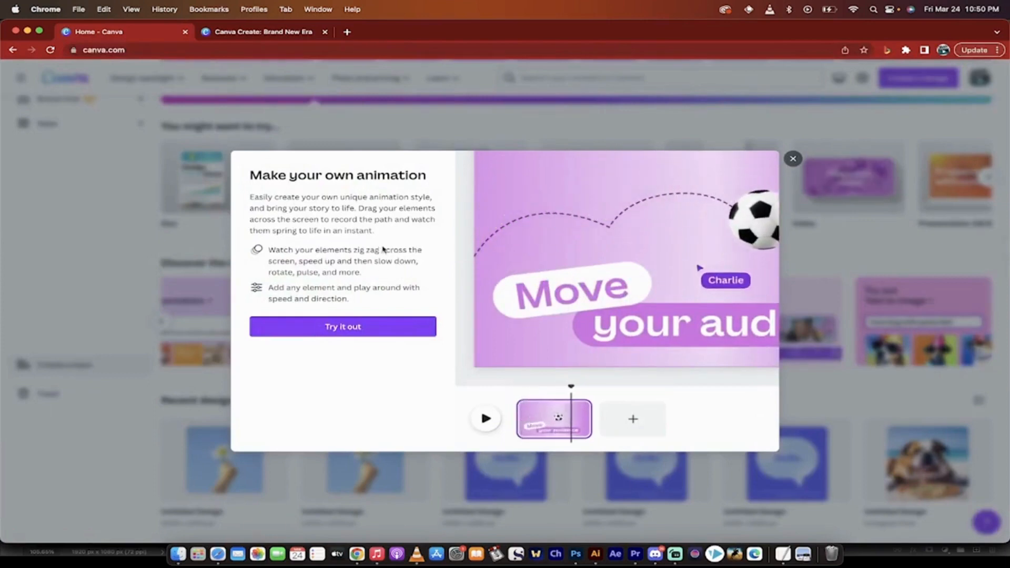
{"action": "left_click", "coordinate": [323, 329]}
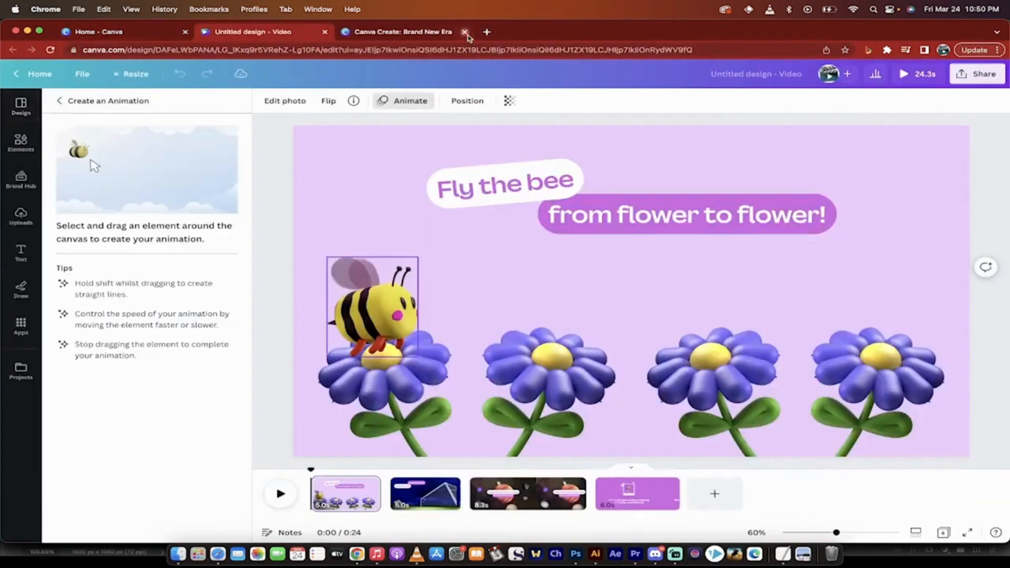
{"action": "left_click", "coordinate": [465, 32]}
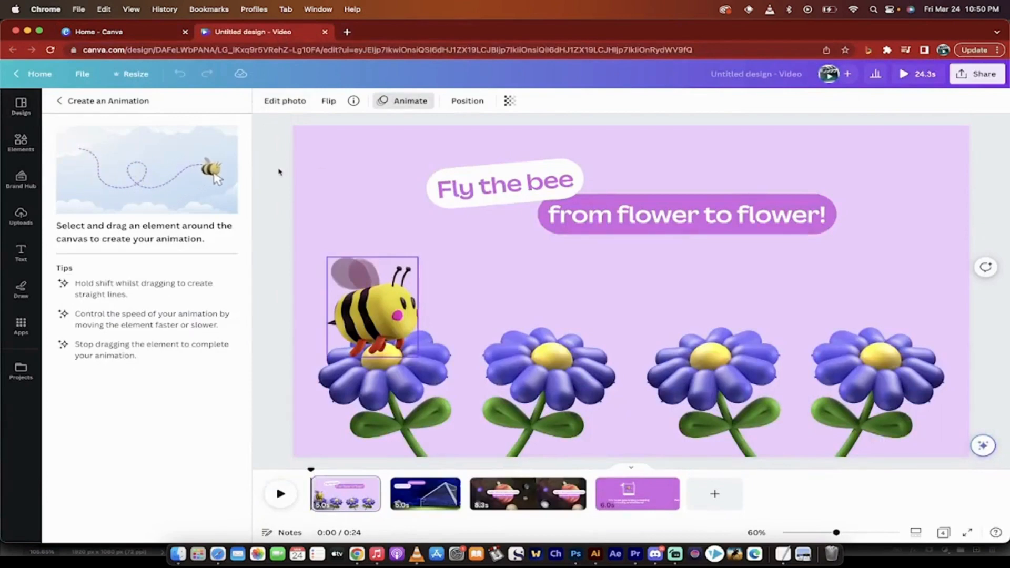
- Preview the playback of the bee page and return the playhead to 0.0s
{"action": "left_click", "coordinate": [280, 494]}
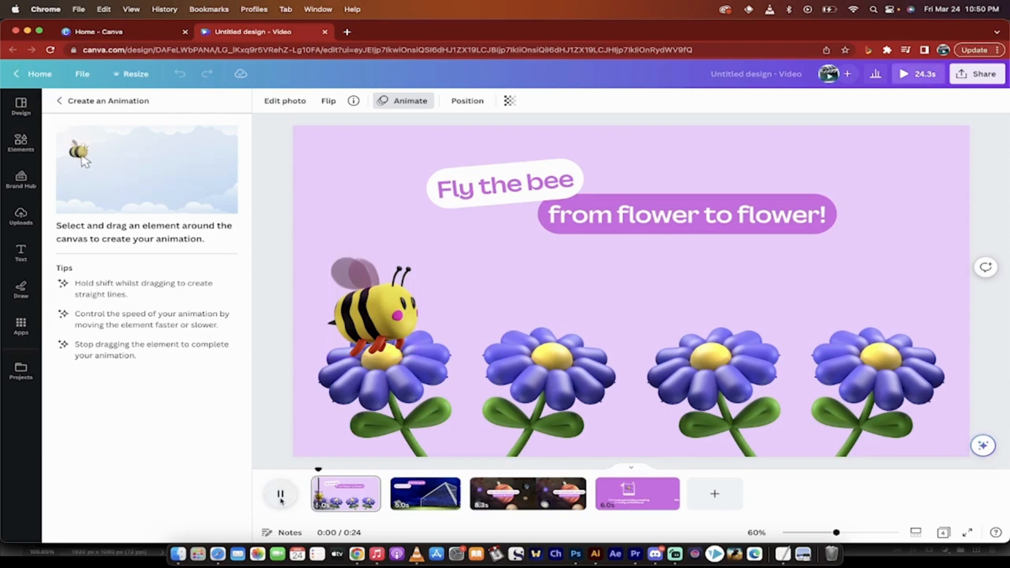
{"action": "left_click", "coordinate": [280, 496]}
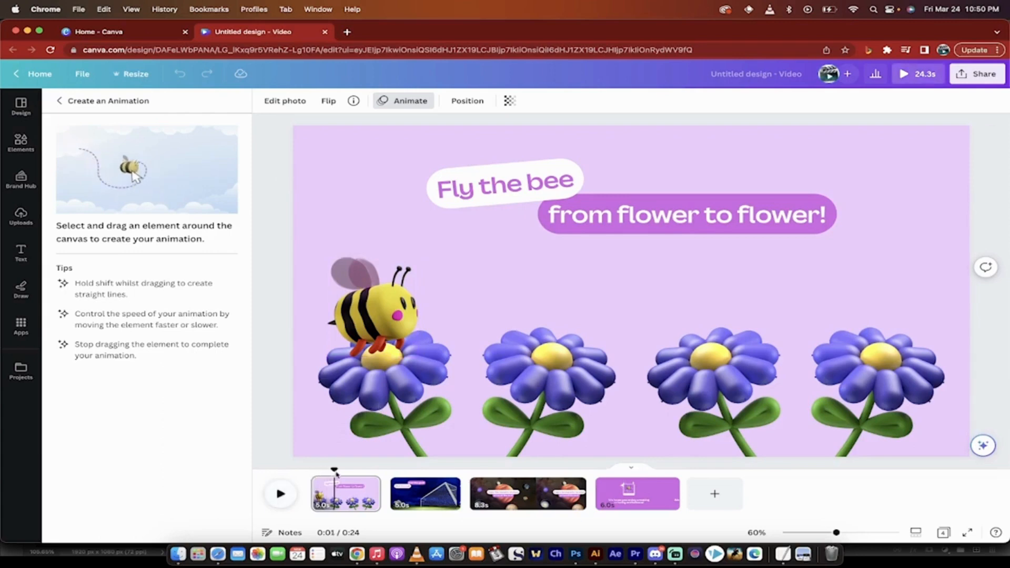
{"action": "left_click_drag", "start_coordinate": [328, 469], "coordinate": [310, 469]}
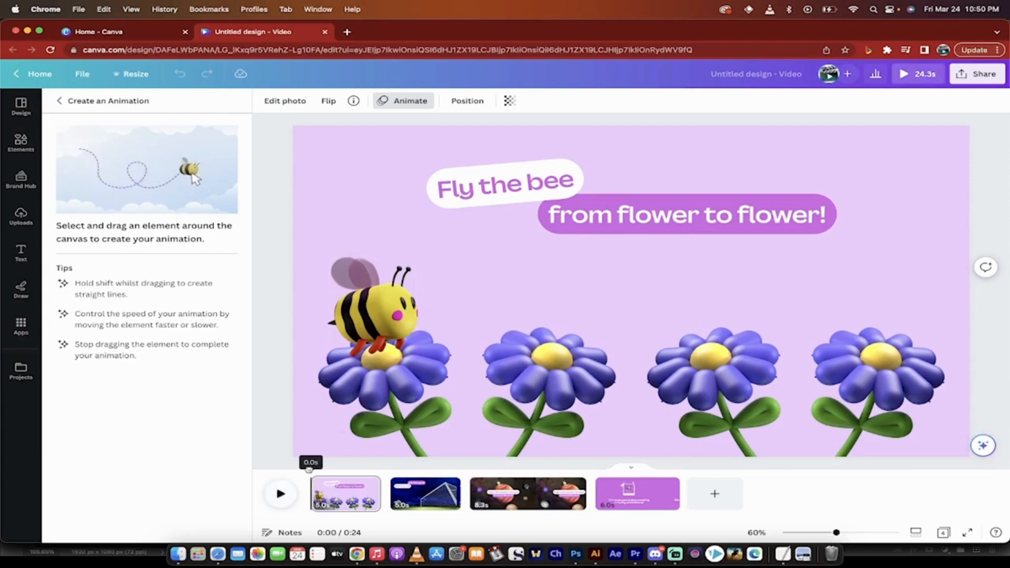
- Record a motion path that circles the bee above the first flower and lands on the second, using the Smooth movement style
{"action": "left_click", "coordinate": [371, 305]}
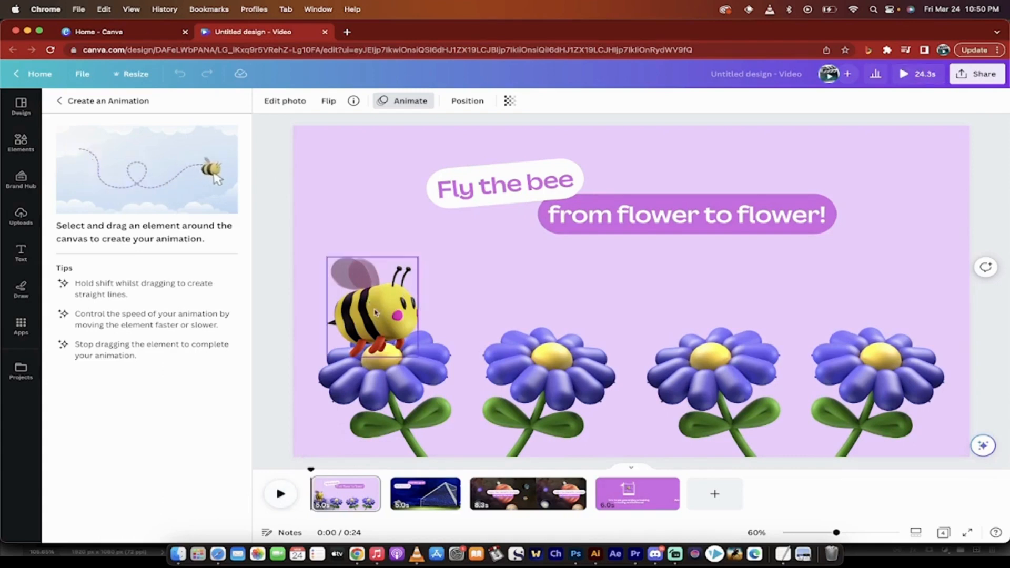
{"action": "mouse_move", "coordinate": [375, 311]}
{"action": "left_mouse_down"}
{"action": "mouse_move", "coordinate": [400, 287]}
{"action": "mouse_move", "coordinate": [386, 286]}
{"action": "mouse_move", "coordinate": [373, 298]}
{"action": "mouse_move", "coordinate": [384, 320]}
{"action": "mouse_move", "coordinate": [406, 311]}
{"action": "mouse_move", "coordinate": [414, 289]}
{"action": "mouse_move", "coordinate": [388, 272]}
{"action": "mouse_move", "coordinate": [359, 287]}
{"action": "mouse_move", "coordinate": [359, 328]}
{"action": "mouse_move", "coordinate": [399, 327]}
{"action": "mouse_move", "coordinate": [416, 301]}
{"action": "mouse_move", "coordinate": [417, 267]}
{"action": "mouse_move", "coordinate": [396, 265]}
{"action": "mouse_move", "coordinate": [365, 282]}
{"action": "mouse_move", "coordinate": [355, 307]}
{"action": "mouse_move", "coordinate": [375, 322]}
{"action": "mouse_move", "coordinate": [429, 291]}
{"action": "mouse_move", "coordinate": [422, 266]}
{"action": "mouse_move", "coordinate": [401, 254]}
{"action": "mouse_move", "coordinate": [361, 266]}
{"action": "mouse_move", "coordinate": [348, 314]}
{"action": "mouse_move", "coordinate": [389, 317]}
{"action": "mouse_move", "coordinate": [495, 278]}
{"action": "mouse_move", "coordinate": [515, 282]}
{"action": "mouse_move", "coordinate": [543, 332]}
{"action": "left_mouse_up"}
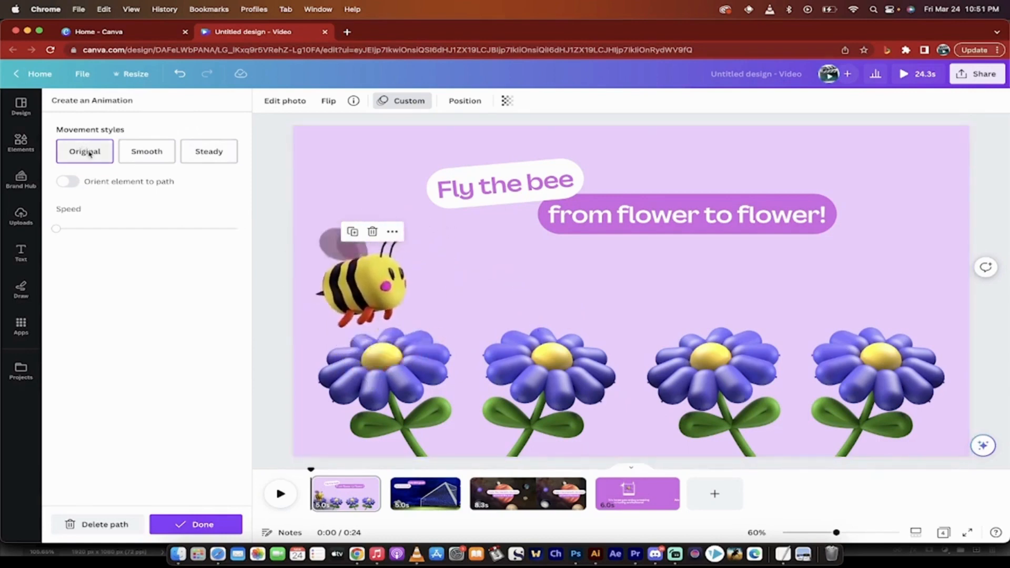
{"action": "left_click", "coordinate": [134, 153]}
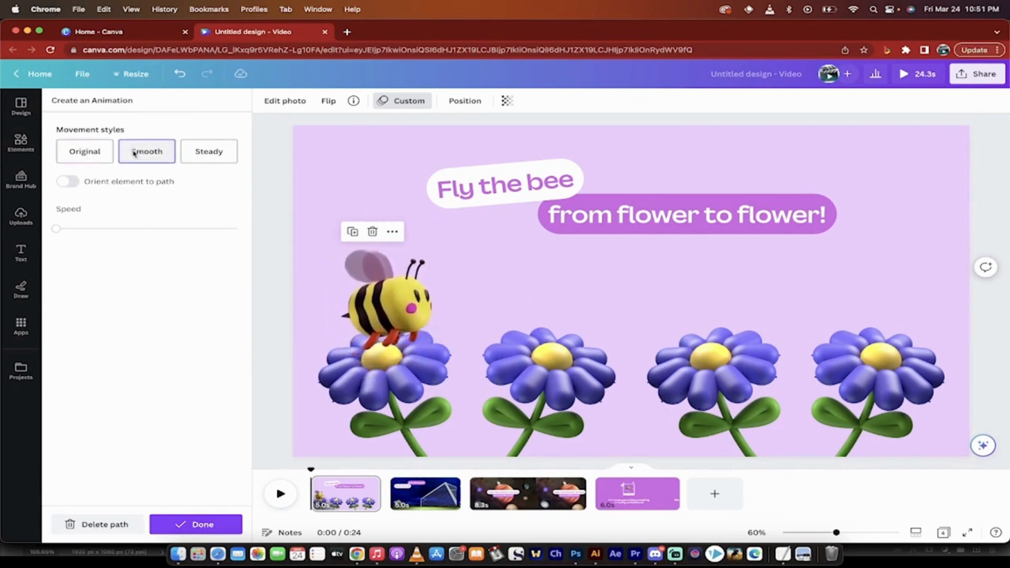
{"action": "left_click", "coordinate": [161, 155]}
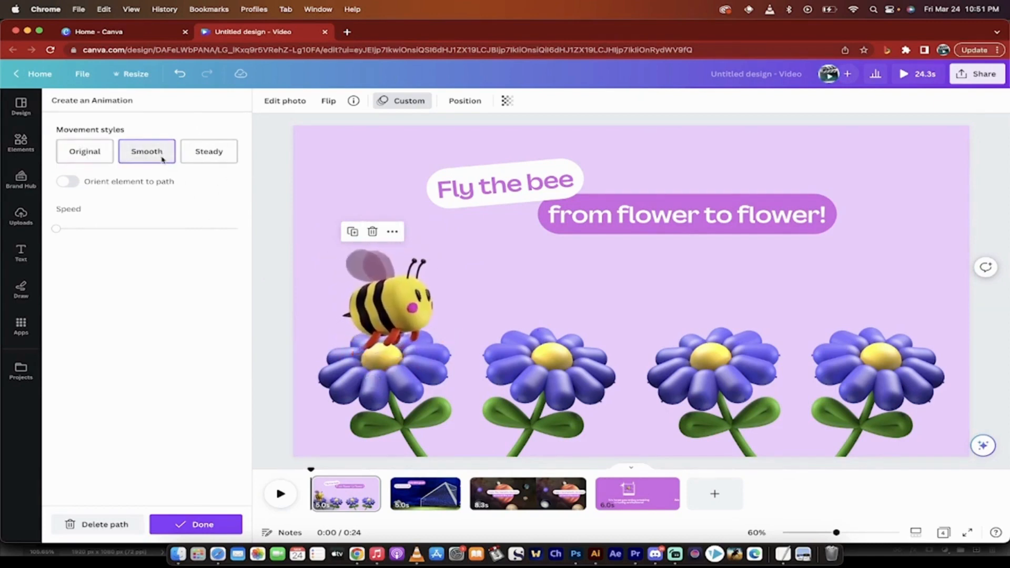
{"action": "left_click", "coordinate": [161, 150]}
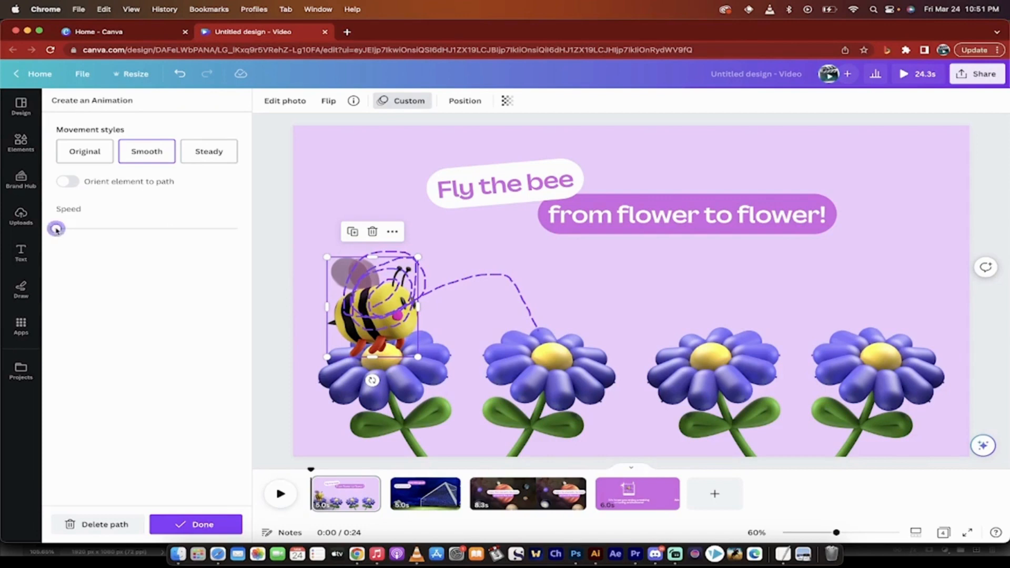
- Try a medium speed for the bee's path, return it to the minimum and replay the Smooth movement
{"action": "left_click_drag", "start_coordinate": [105, 227], "coordinate": [136, 229]}
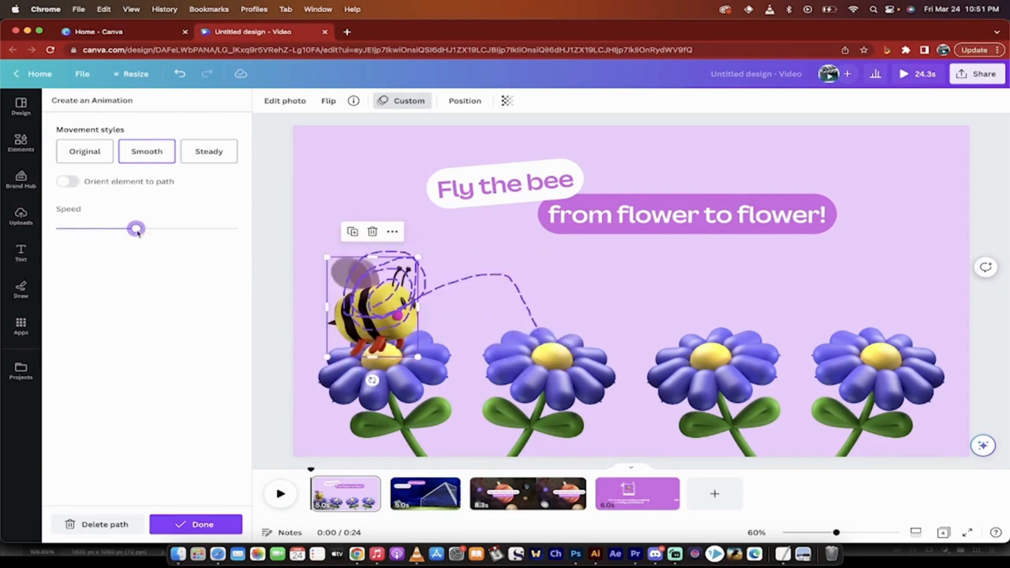
{"action": "left_click_drag", "start_coordinate": [136, 228], "coordinate": [55, 229]}
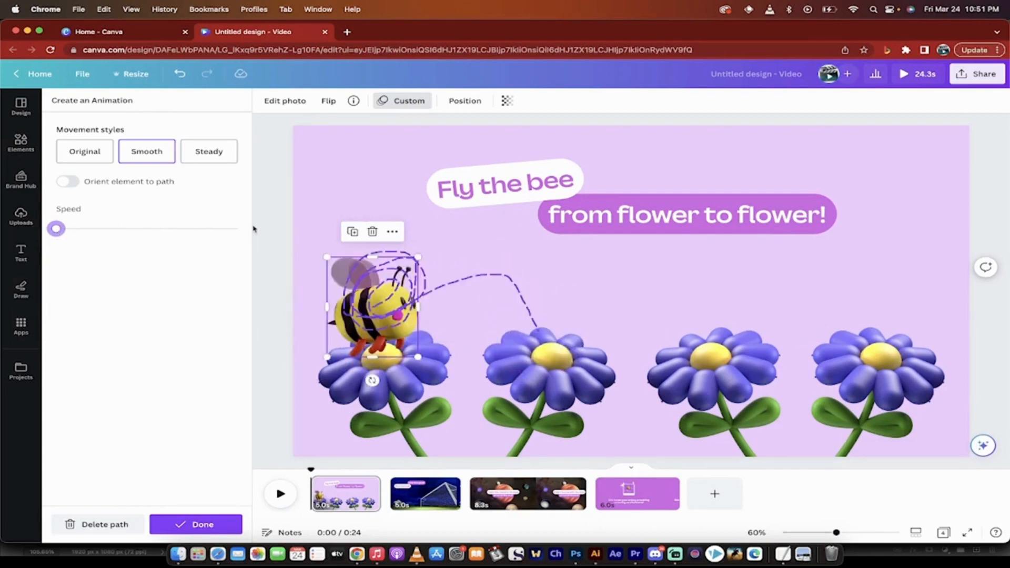
{"action": "left_click", "coordinate": [131, 152]}
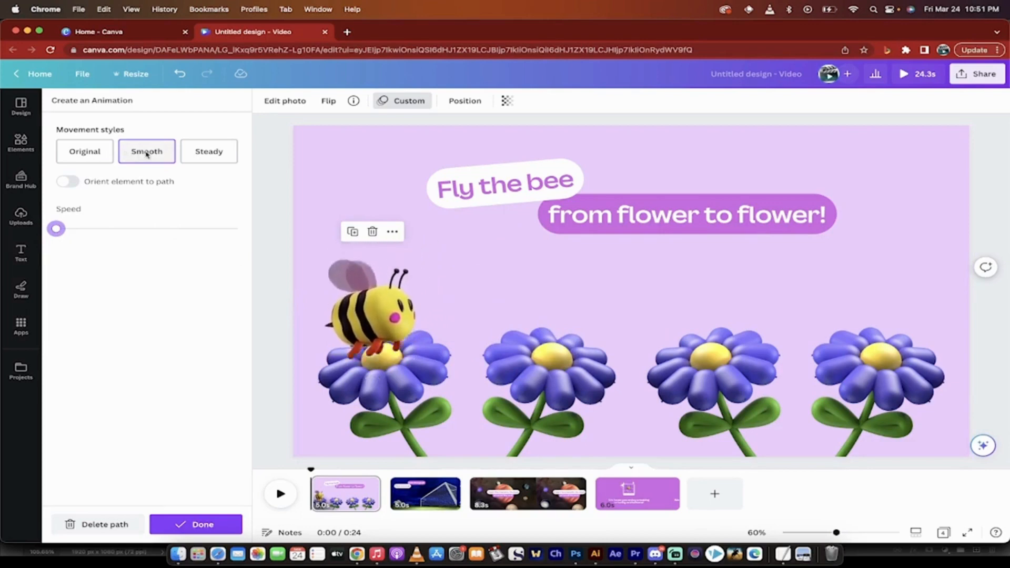
- Try orienting the bee to its path, turn the option back off and leave the animation settings
{"action": "left_click", "coordinate": [68, 182]}
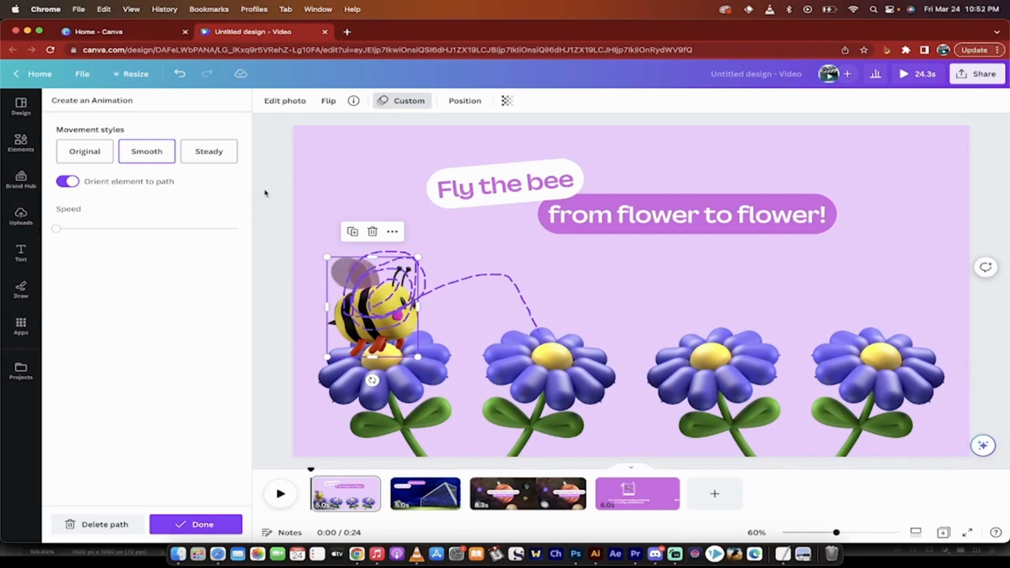
{"action": "left_click", "coordinate": [67, 181]}
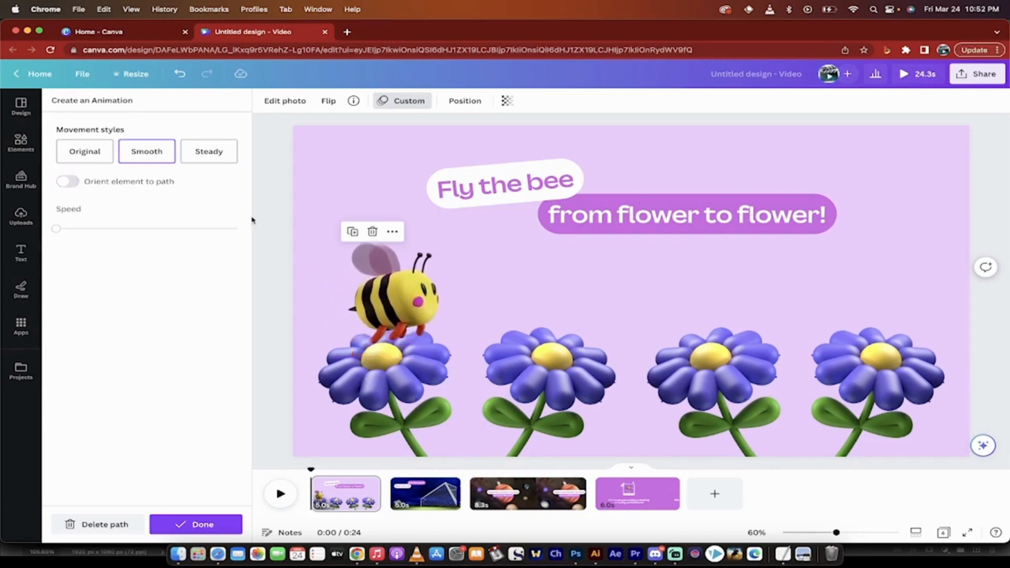
{"action": "left_click", "coordinate": [271, 413]}
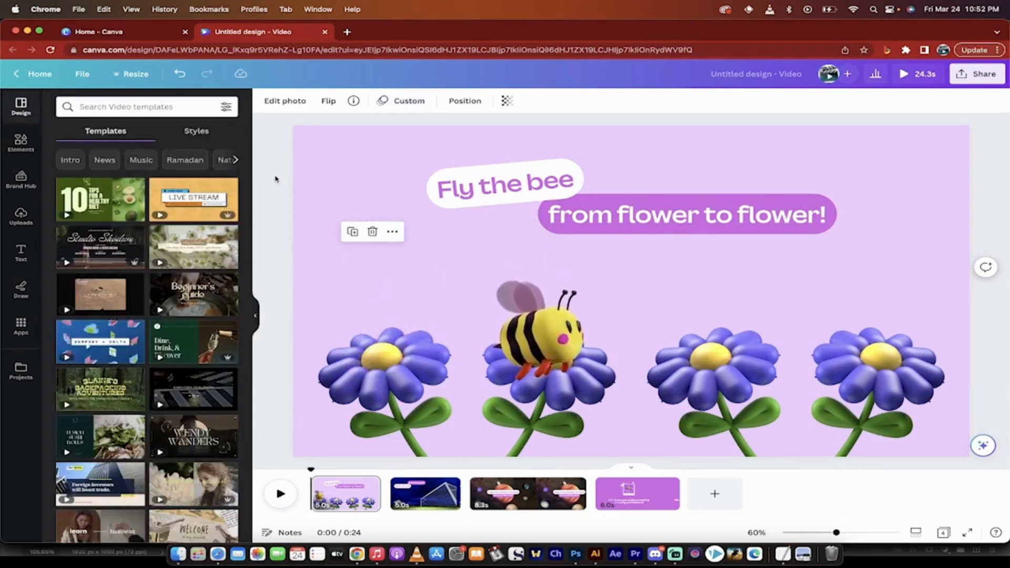
- Browse the page animation styles available for the whole bee page and reopen the bee's custom path settings
{"action": "left_click", "coordinate": [409, 102]}
{"action": "left_click", "coordinate": [409, 101]}
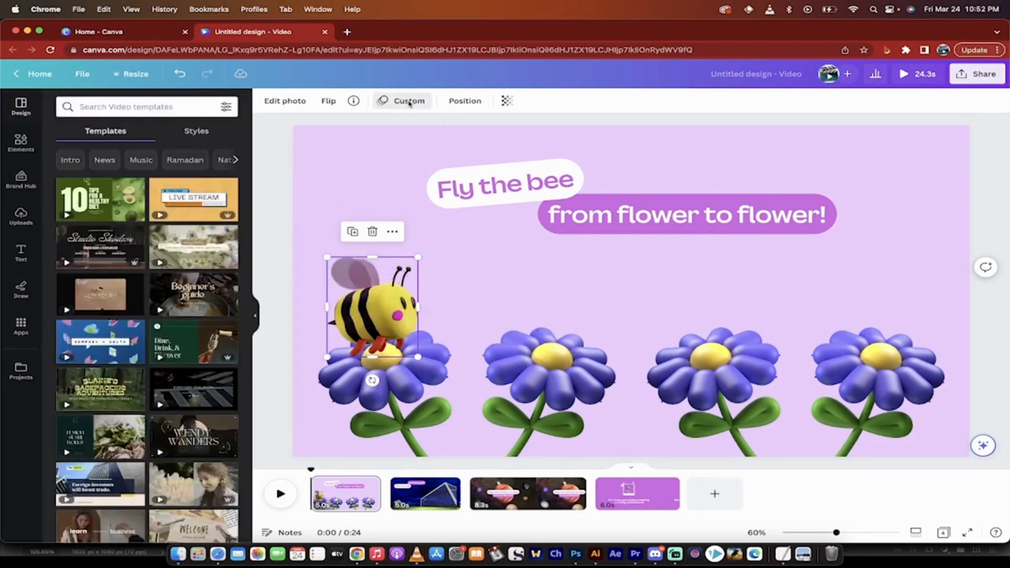
{"action": "left_click", "coordinate": [276, 149]}
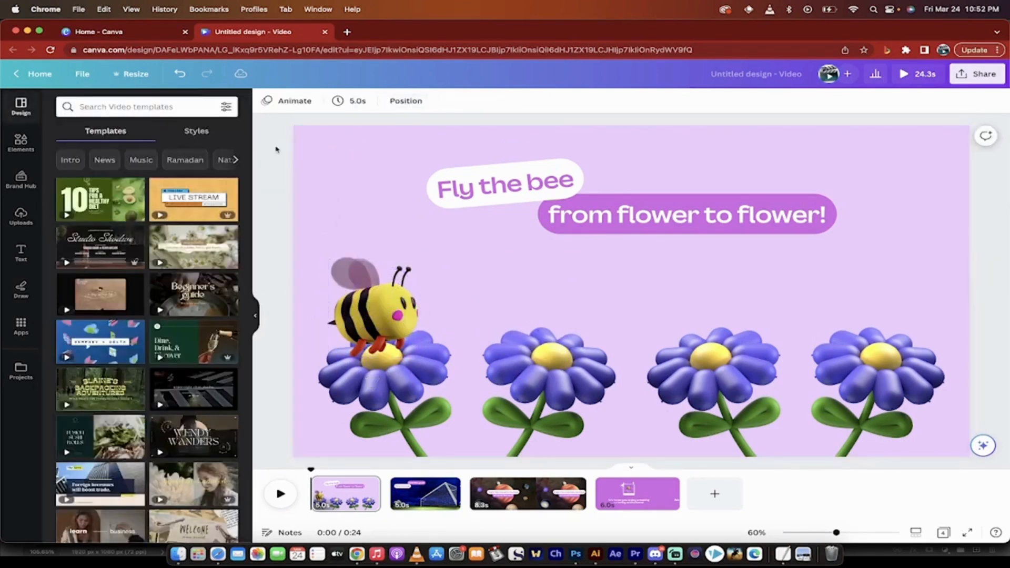
{"action": "left_click", "coordinate": [302, 101]}
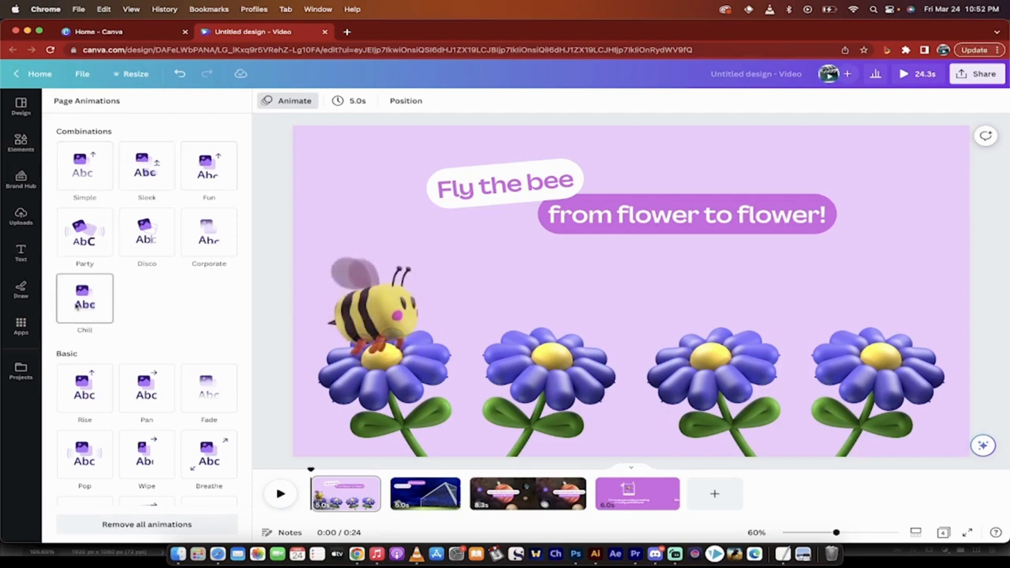
{"action": "scroll", "coordinate": [205, 312], "scroll_direction": "down", "scroll_amount": 2}
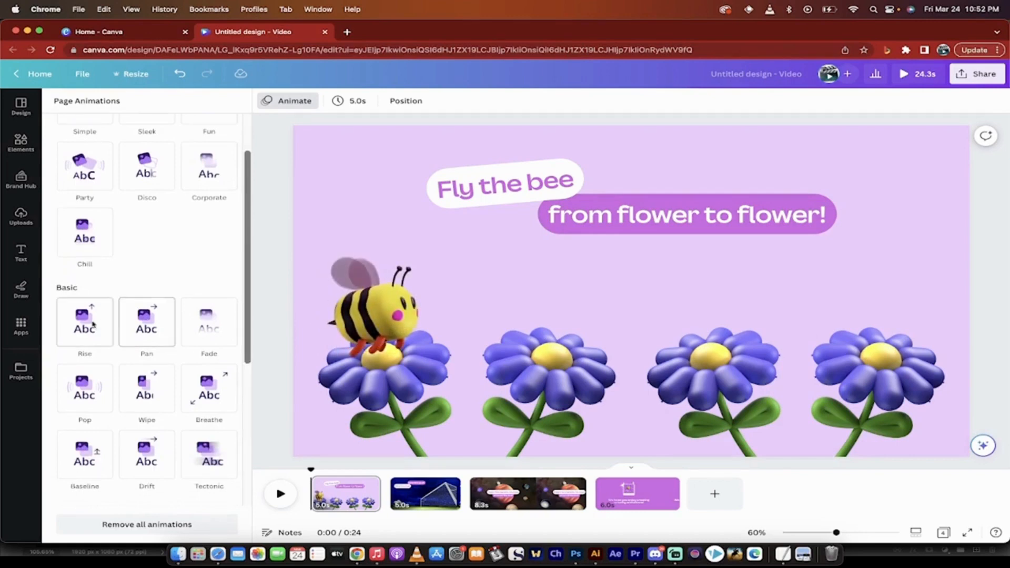
{"action": "scroll", "coordinate": [197, 256], "scroll_direction": "up", "scroll_amount": 2}
{"action": "scroll", "coordinate": [196, 256], "scroll_direction": "up", "scroll_amount": 1}
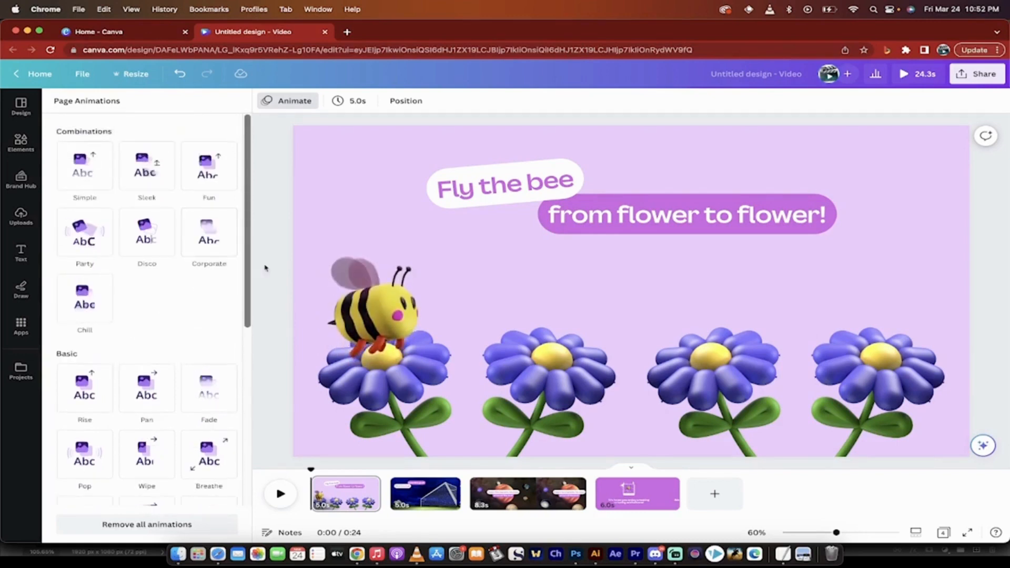
{"action": "left_click", "coordinate": [273, 184]}
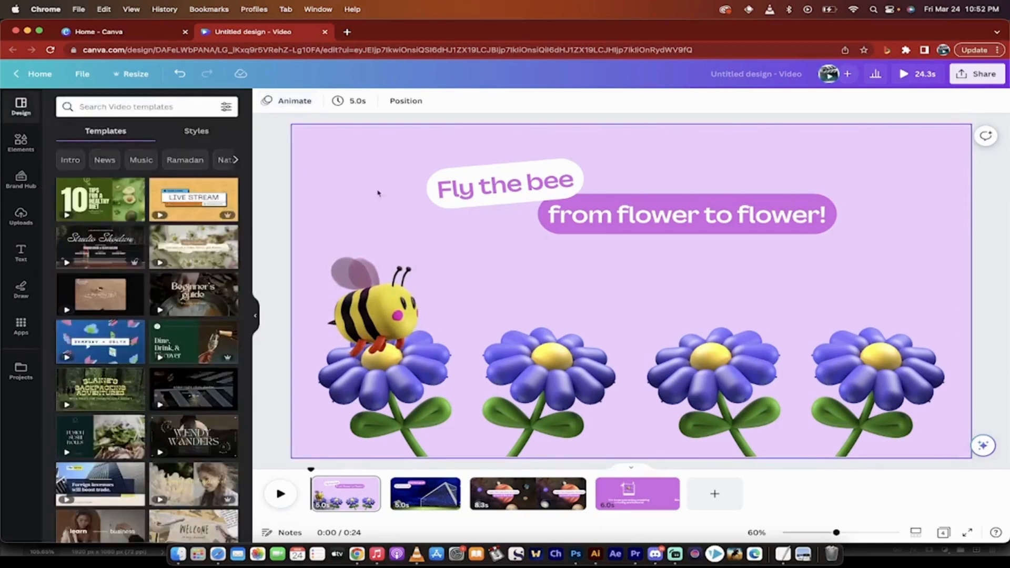
{"action": "left_click", "coordinate": [384, 298]}
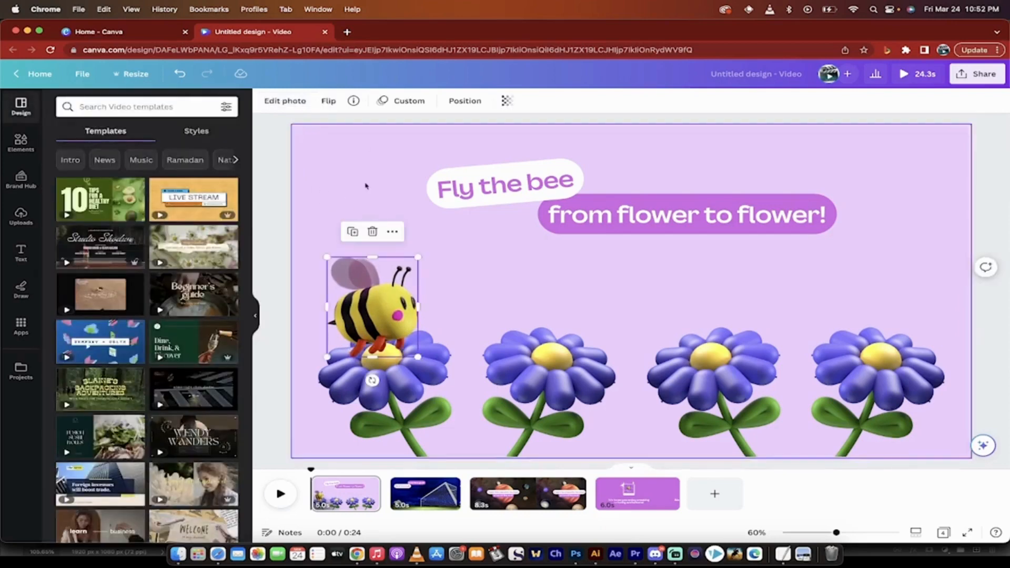
{"action": "left_click", "coordinate": [409, 101]}
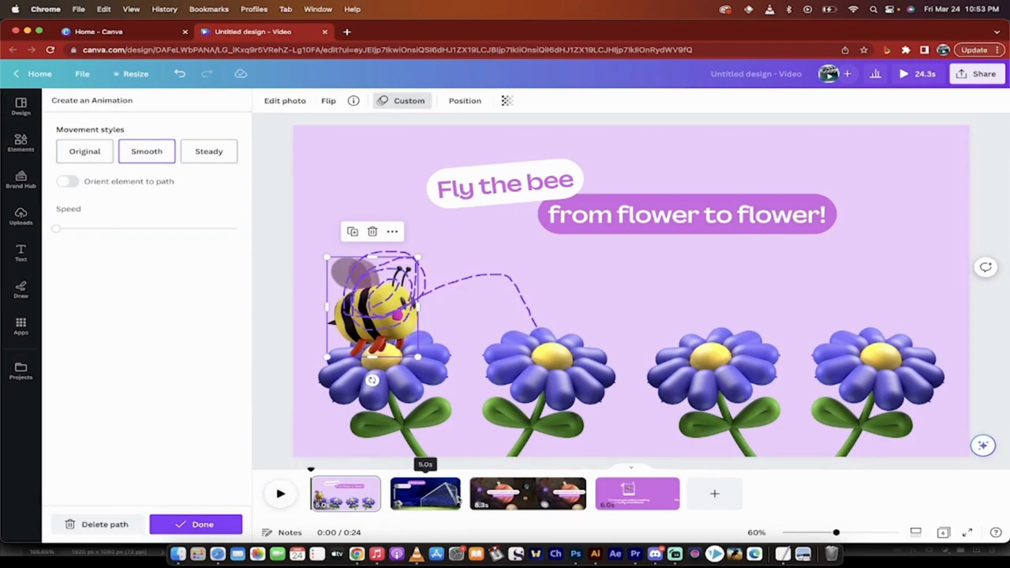
- Play the page with the planets revolving around the sun and return the playhead to the page's start
{"action": "left_click", "coordinate": [497, 503]}
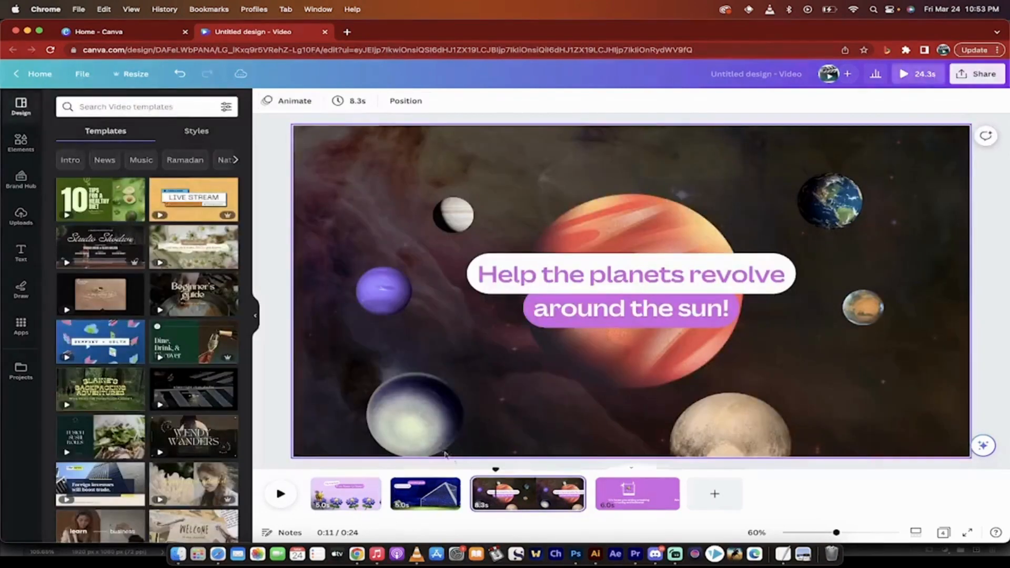
{"action": "left_click", "coordinate": [282, 492]}
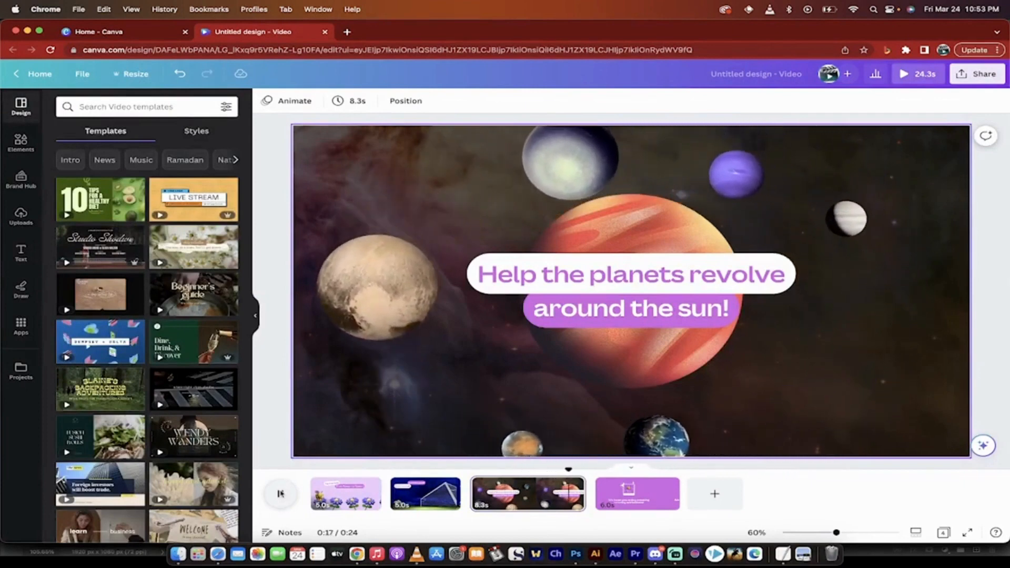
{"action": "left_click", "coordinate": [282, 494]}
{"action": "left_click_drag", "start_coordinate": [571, 470], "coordinate": [474, 472]}
- Show the custom motion path of the large dark planet and shift the planet with its path slightly to the left
{"action": "left_click", "coordinate": [401, 404]}
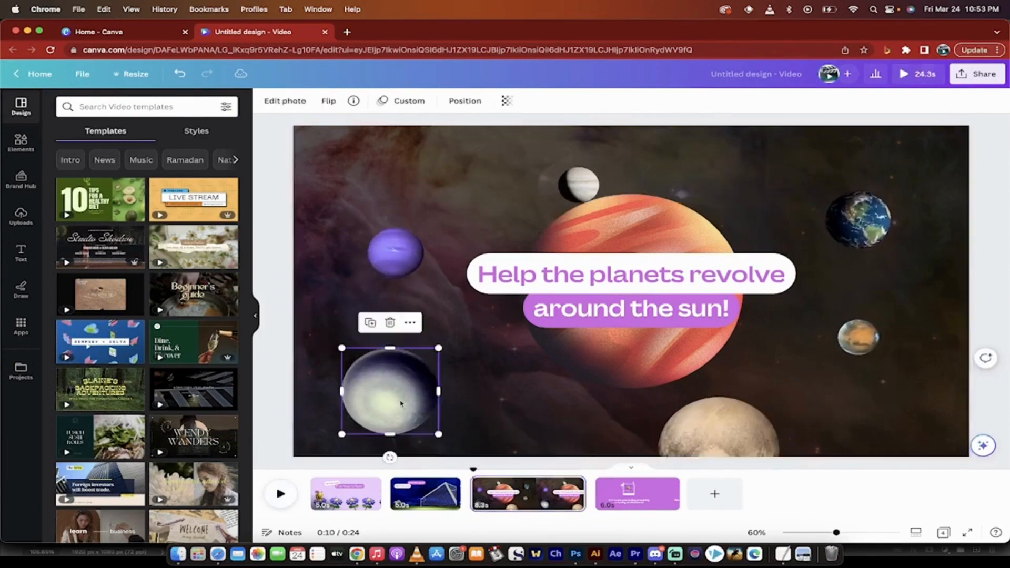
{"action": "left_click", "coordinate": [405, 101]}
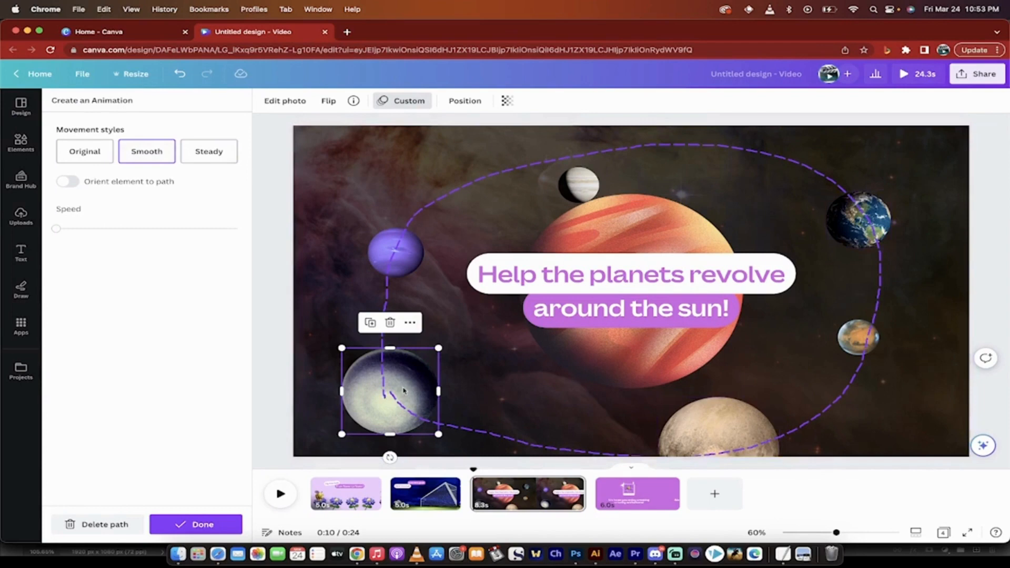
{"action": "left_click_drag", "start_coordinate": [404, 390], "coordinate": [371, 391]}
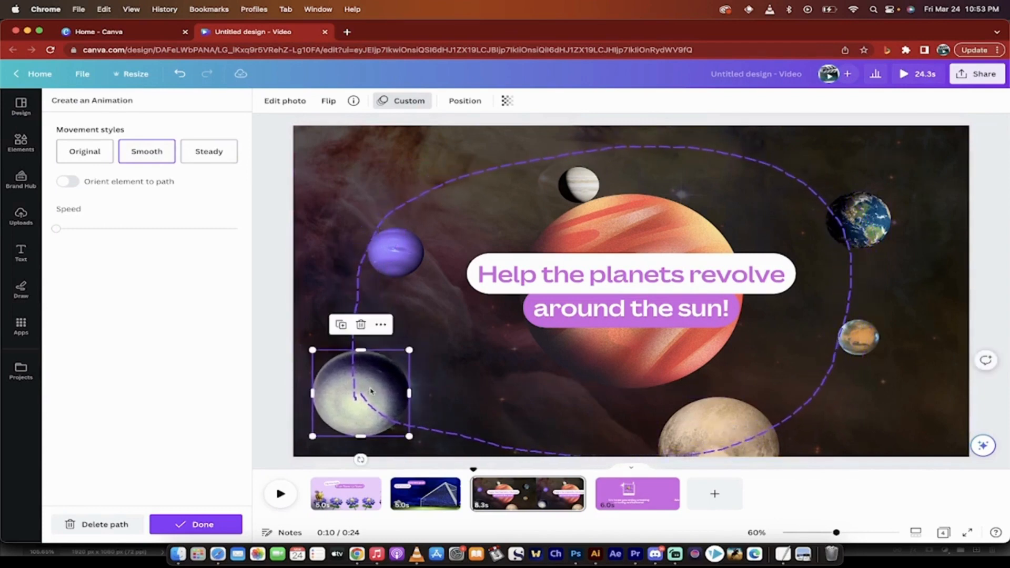
{"action": "left_click", "coordinate": [270, 167]}
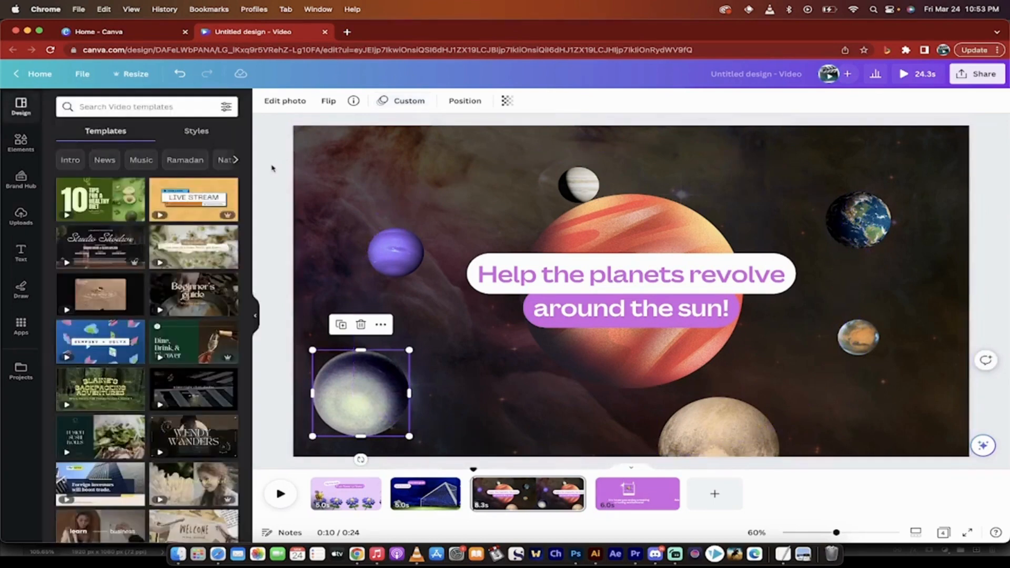
- Open the download settings for the MP4 video and limit the pages for export to page 1 only
{"action": "left_click", "coordinate": [972, 80]}
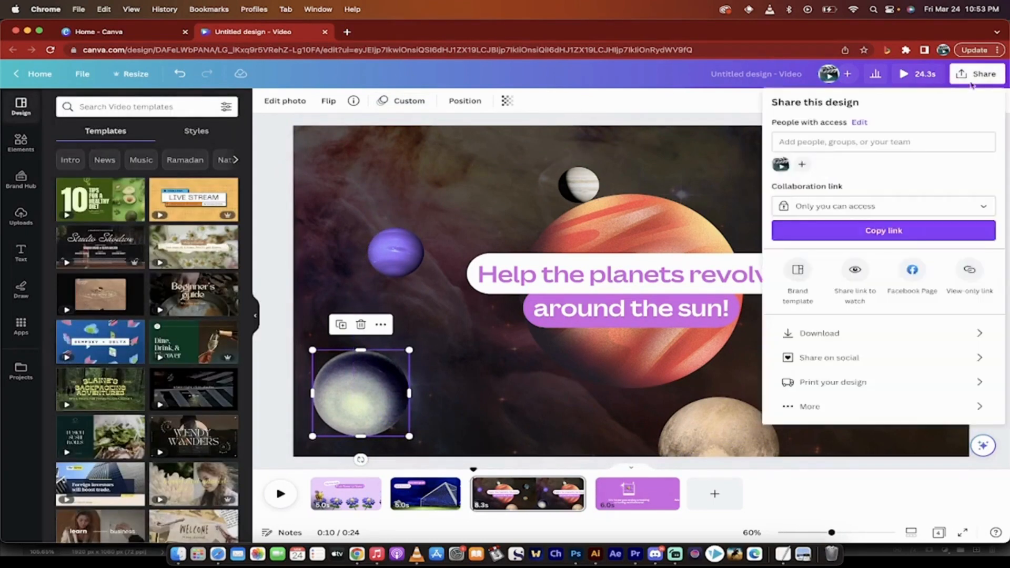
{"action": "left_click", "coordinate": [841, 333]}
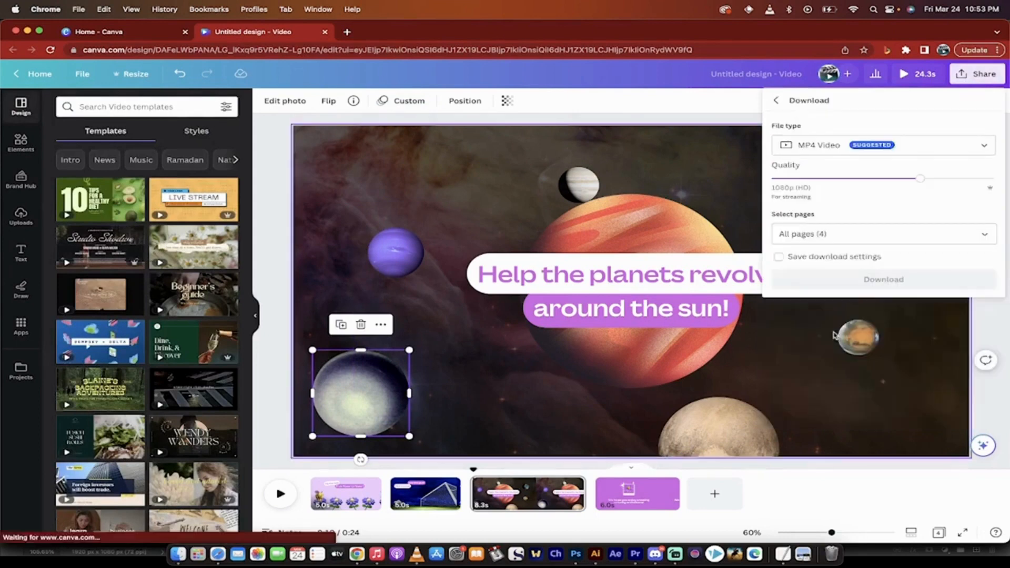
{"action": "left_click", "coordinate": [832, 236]}
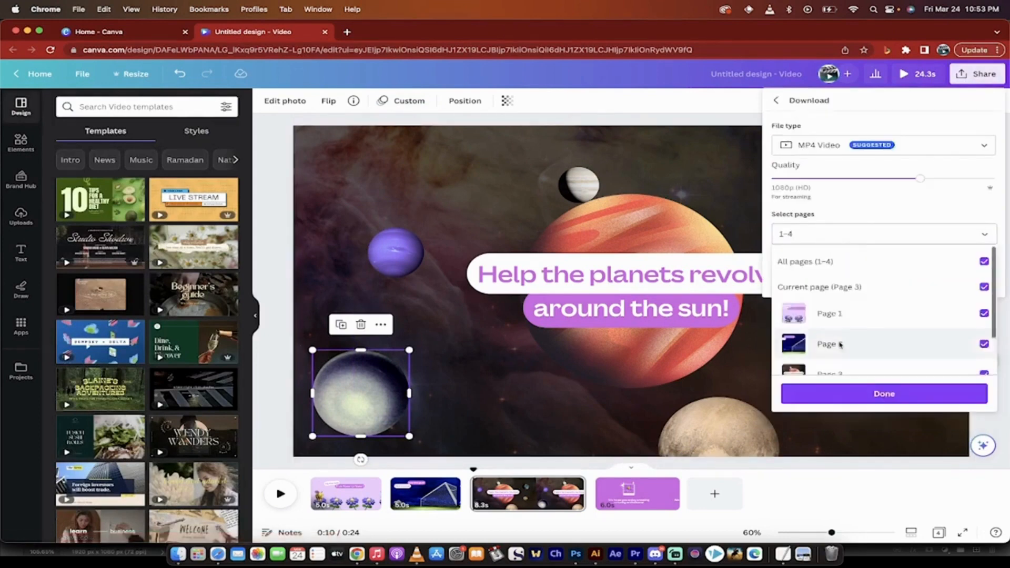
{"action": "scroll", "coordinate": [841, 342], "scroll_direction": "down", "scroll_amount": 2}
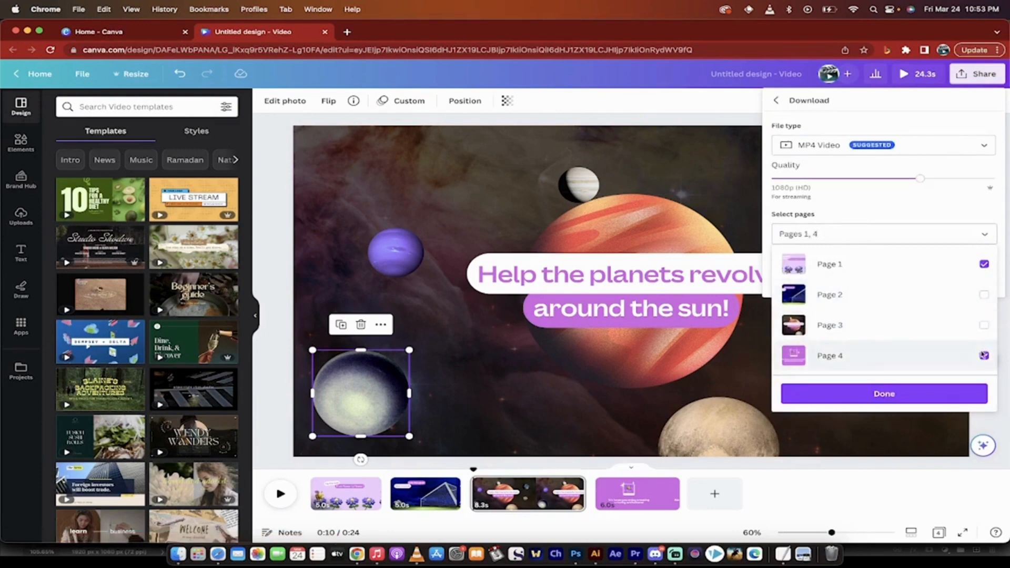
{"action": "left_click", "coordinate": [983, 356]}
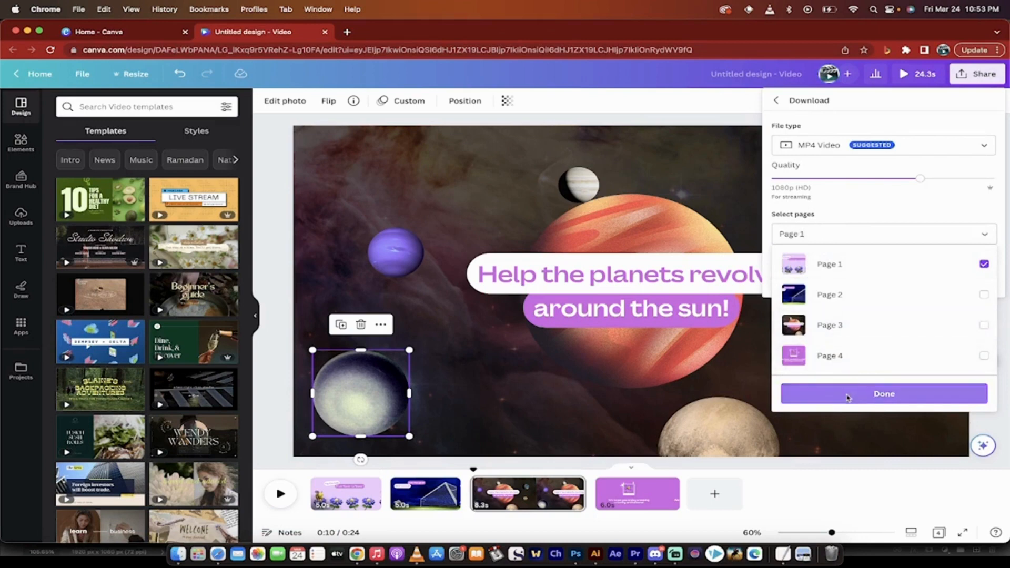
{"action": "left_click", "coordinate": [862, 417]}
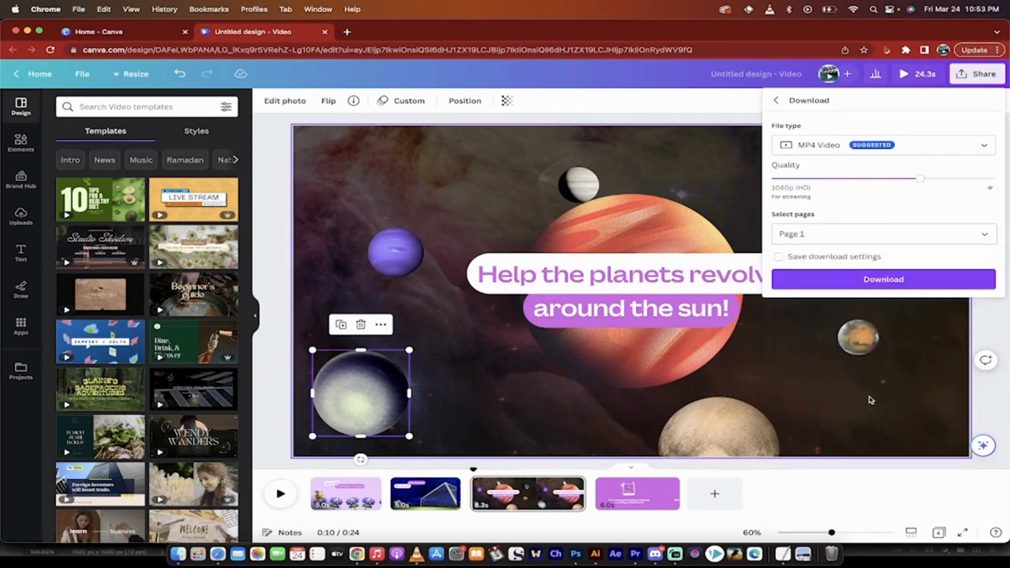